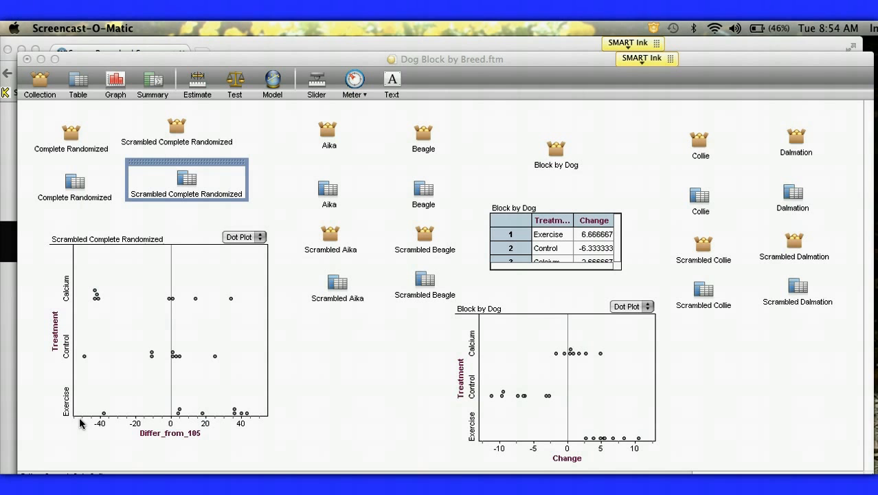
Step: Look up the Scramble Attribute Values command for the Complete Randomized collection
click(70, 139)
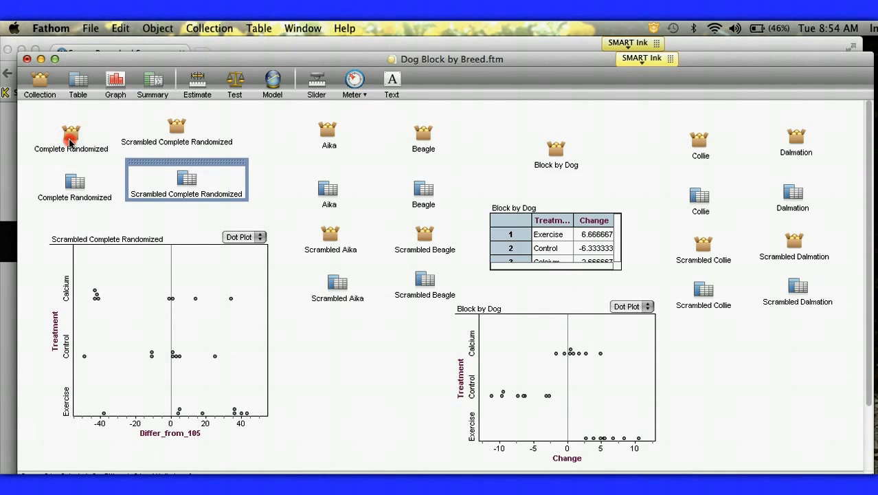
right_click(70, 142)
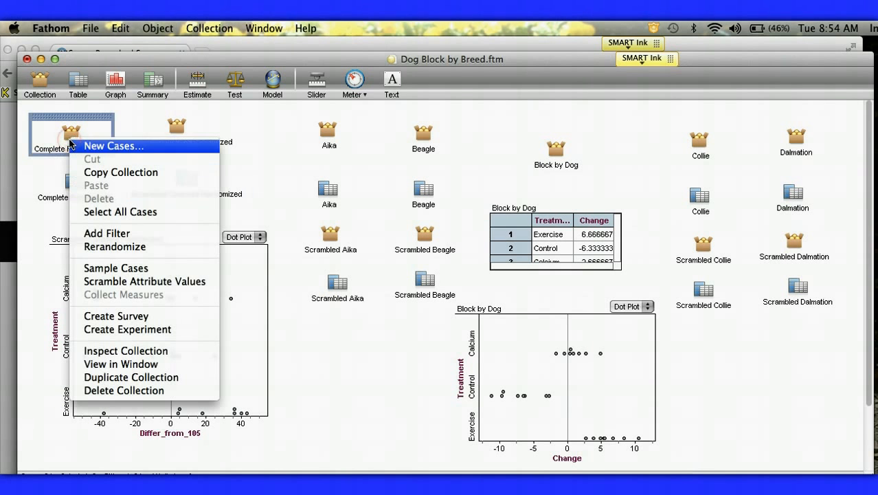
click(147, 284)
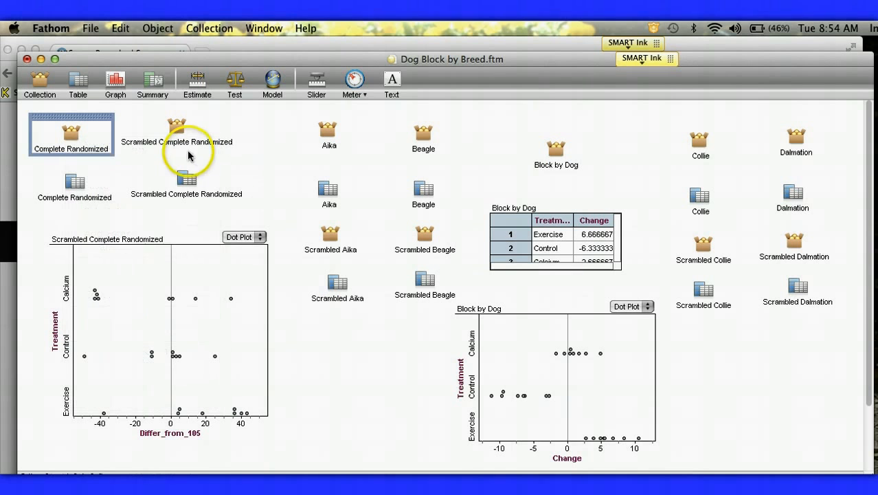
Step: Expand the Scrambled Complete Randomized case table until all its columns through Treatment can be read
click(185, 169)
drag(246, 198, 528, 409)
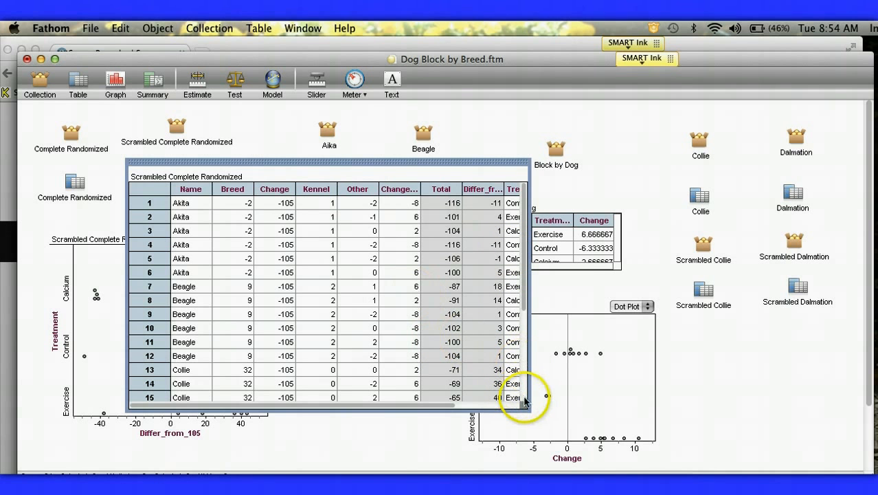
drag(525, 408, 615, 411)
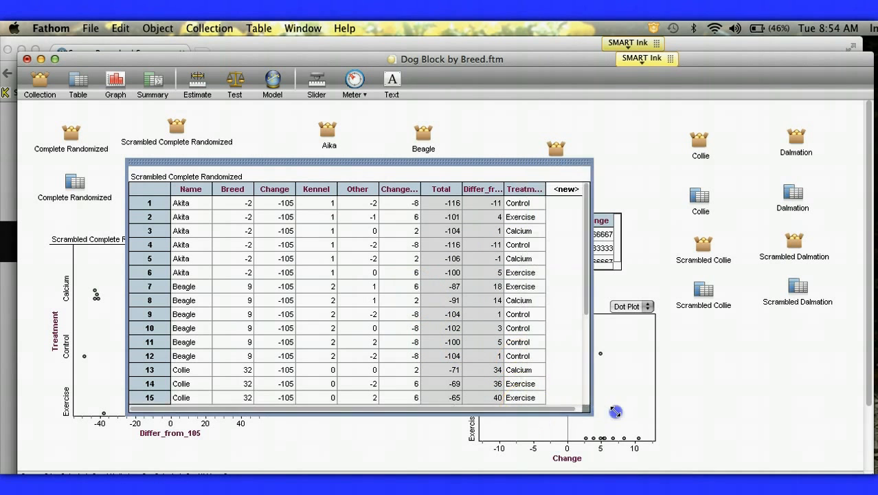
Step: Review the formula of the Total attribute in the Scrambled Complete Randomized table, widening the formula editor to read it fully
click(443, 189)
right_click(447, 187)
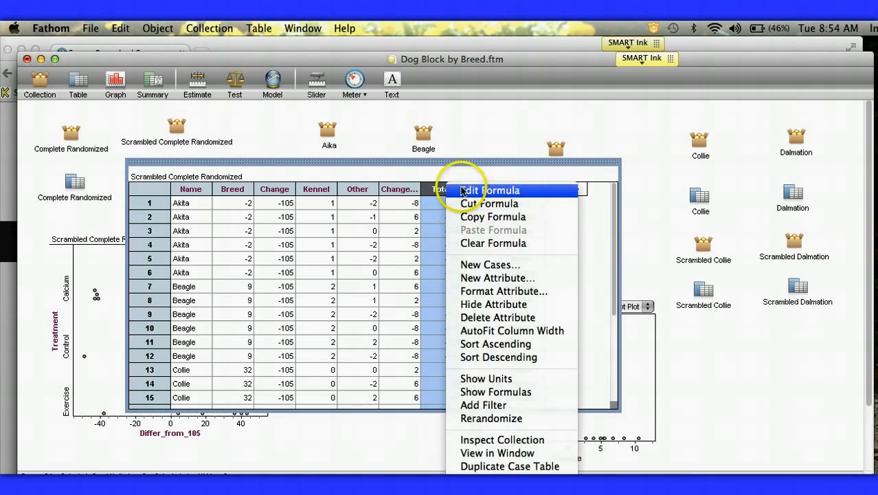
click(461, 189)
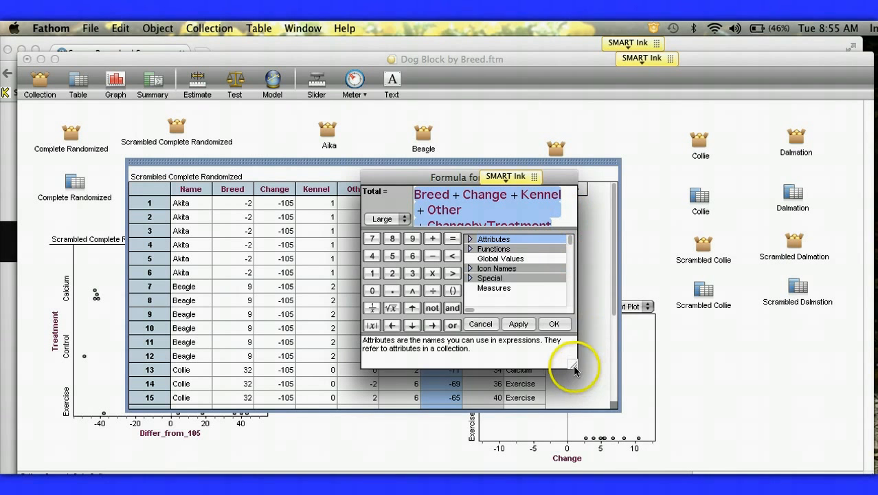
drag(574, 369, 658, 382)
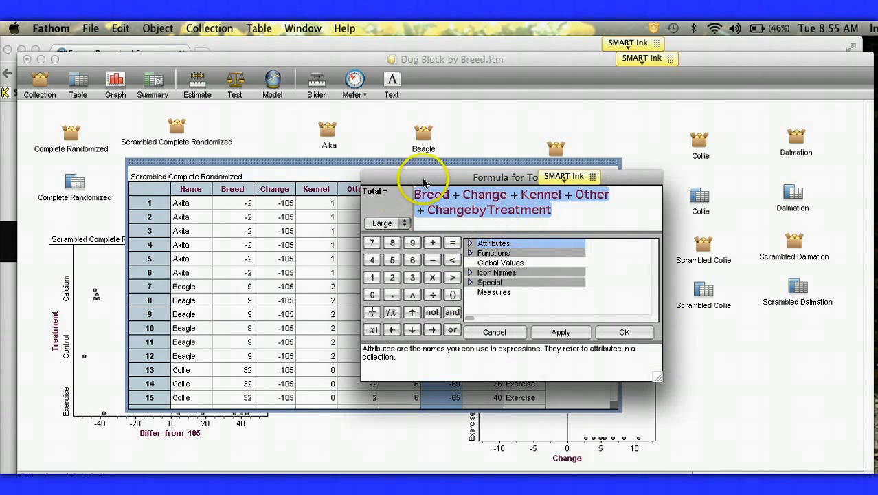
click(609, 332)
Step: Review the formula of the Differ_from_105 attribute and collapse the Scrambled Complete Randomized table back to an icon
click(481, 187)
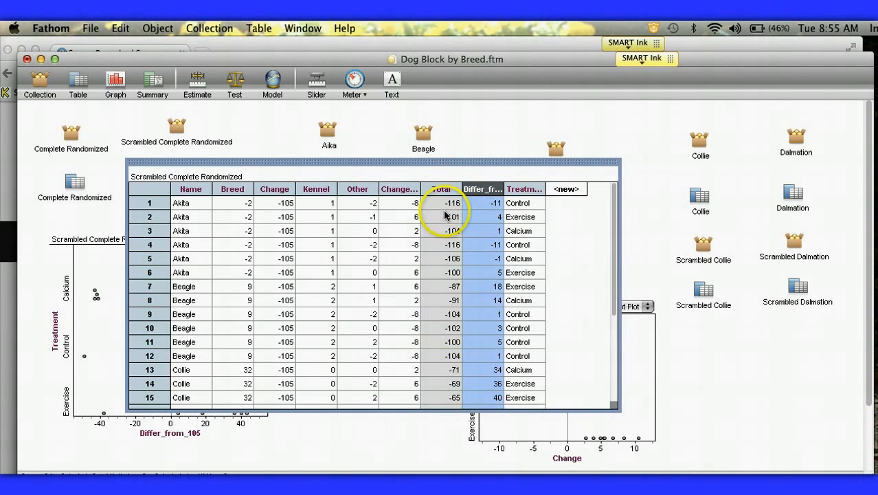
right_click(474, 192)
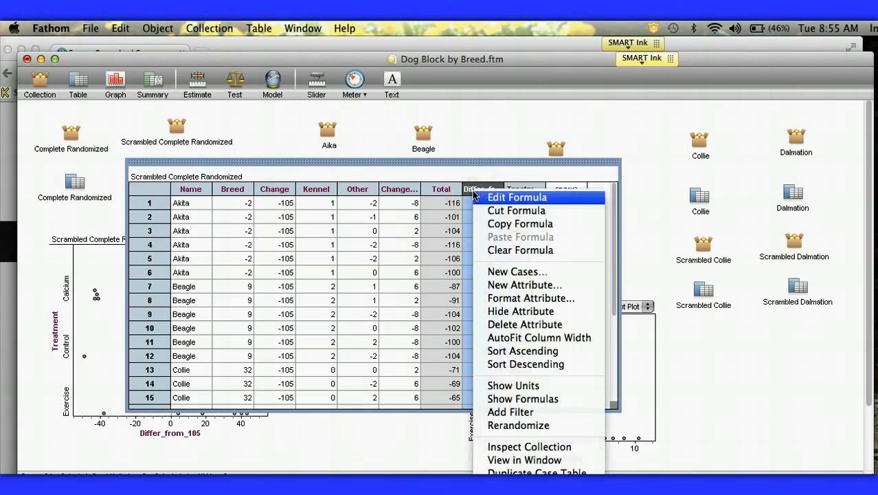
click(485, 197)
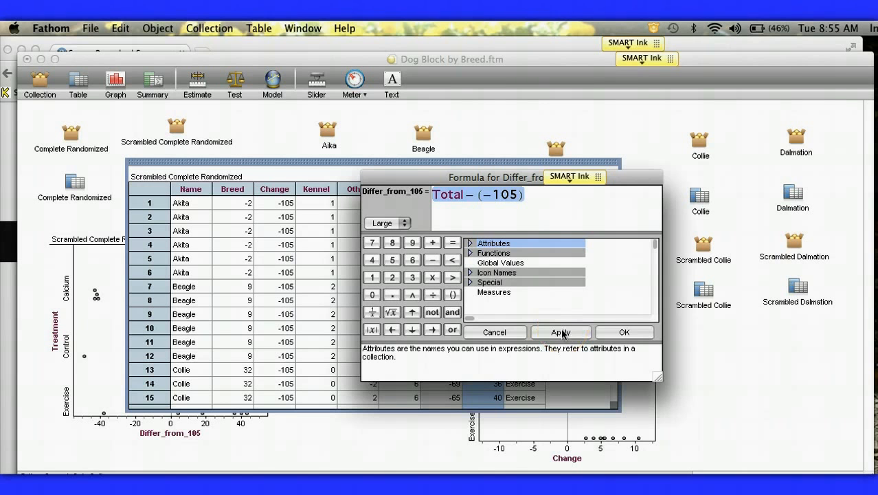
click(617, 333)
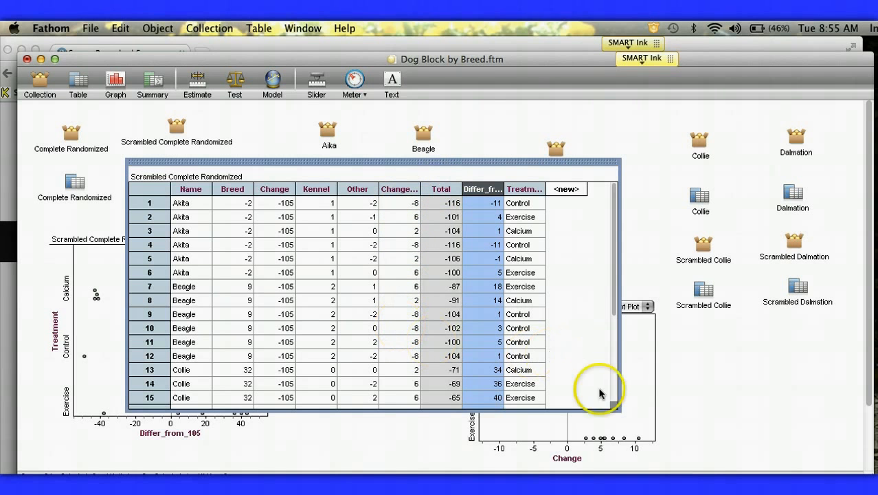
drag(615, 407, 203, 180)
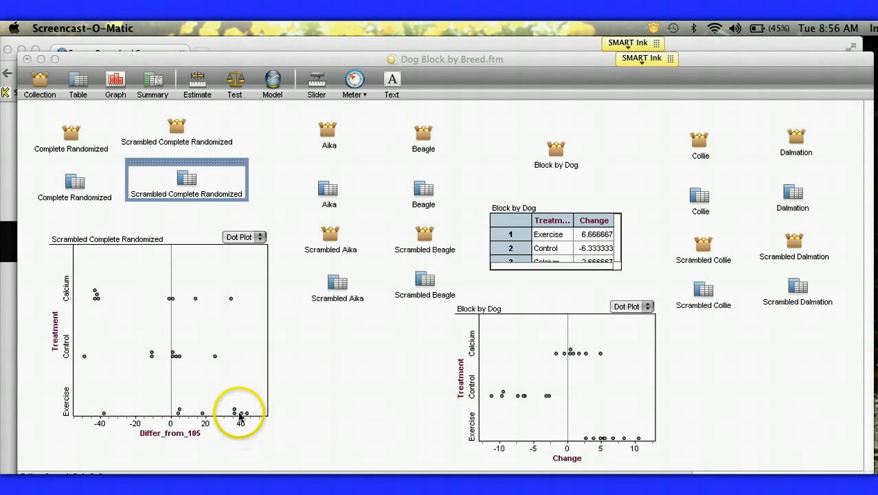
Step: Expand the Aika table to examine its Kennel, Other and Treatment columns, and collapse it back to an icon
click(330, 186)
click(331, 186)
drag(344, 212, 533, 334)
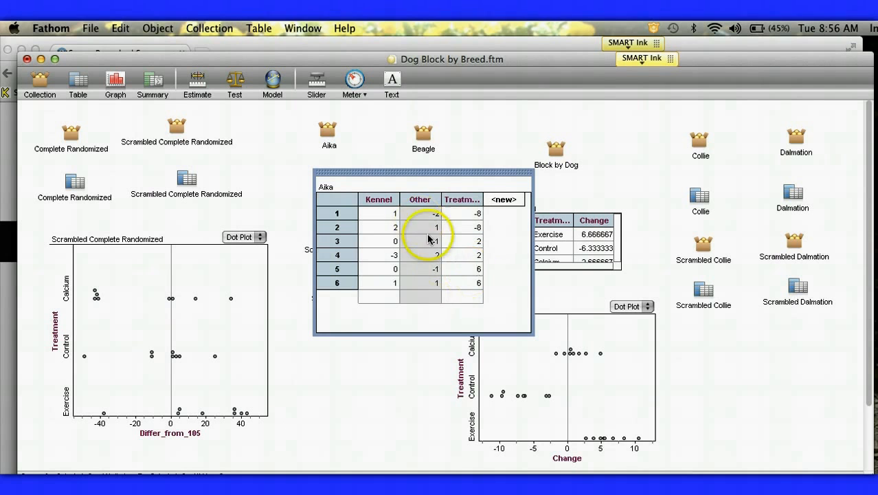
drag(531, 334, 338, 198)
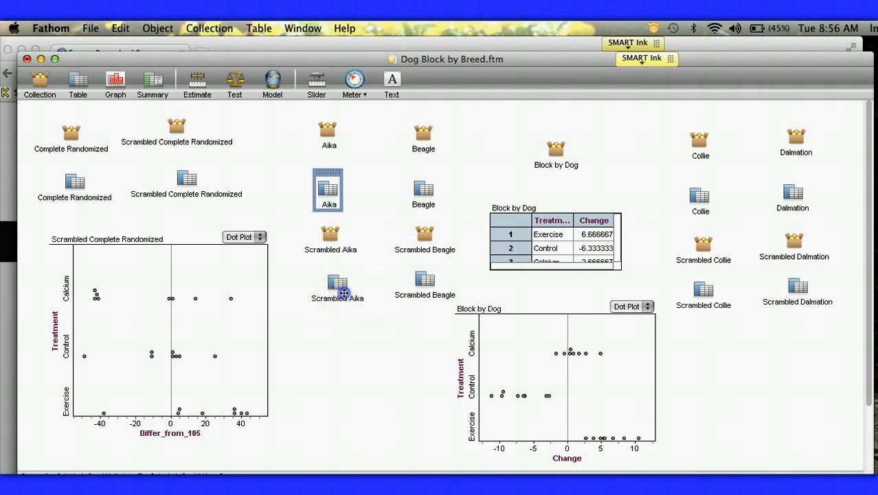
Step: Expand the Scrambled Aika table and review the formula of its Total attribute
click(360, 297)
drag(361, 300, 618, 416)
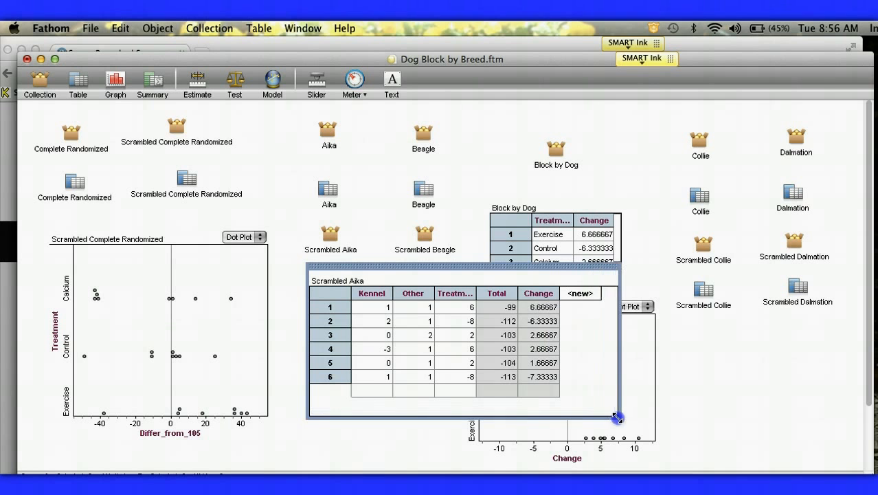
click(495, 293)
right_click(496, 295)
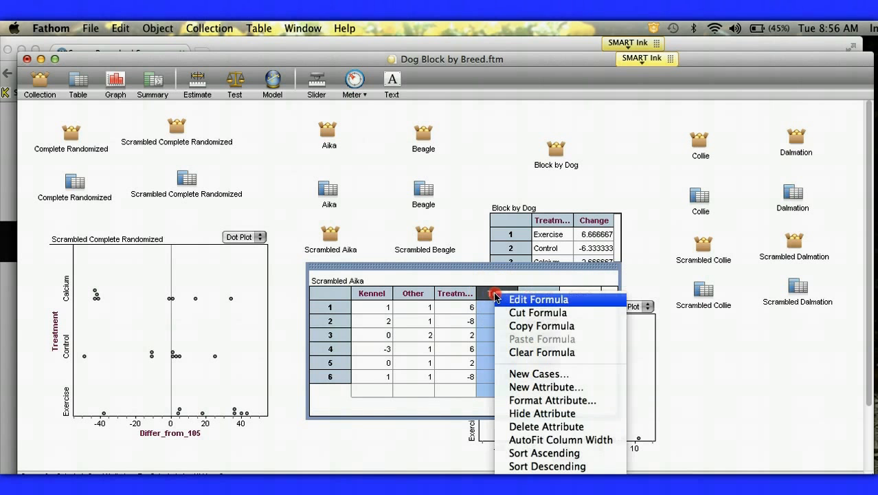
click(539, 299)
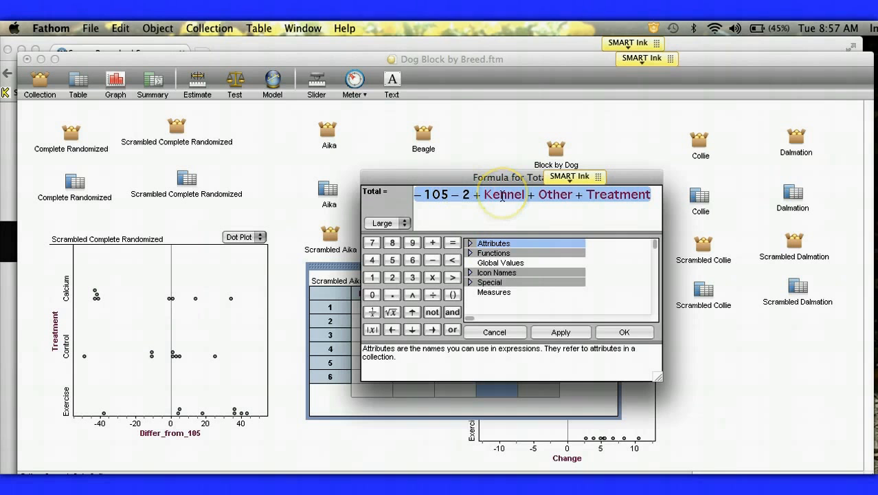
click(628, 332)
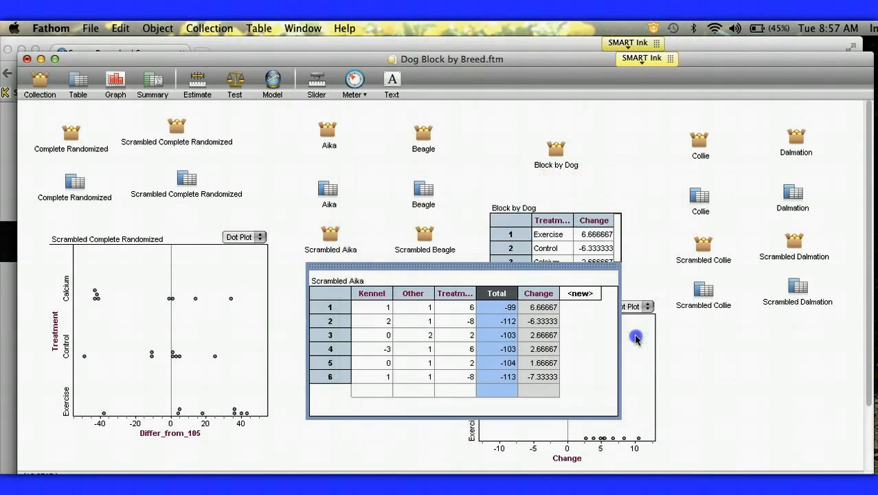
Step: Review the Change attribute's formula alongside the Scrambled Aika data, and collapse that table back to an icon
right_click(530, 294)
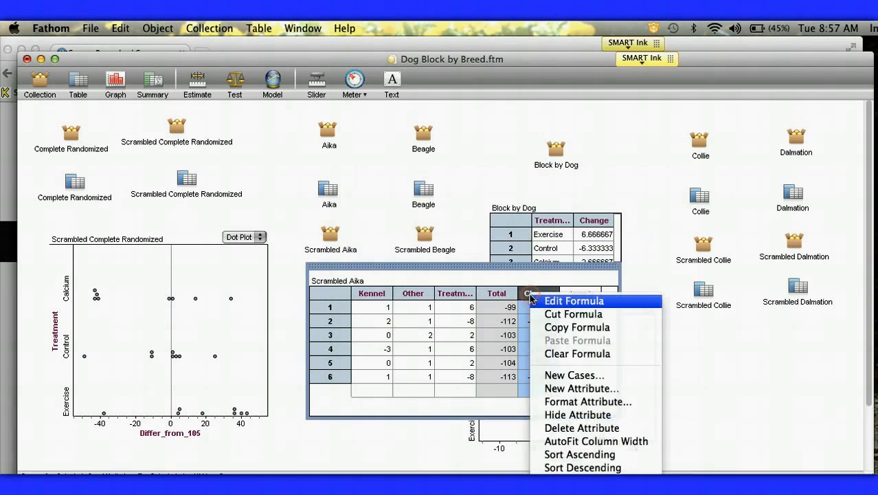
click(574, 301)
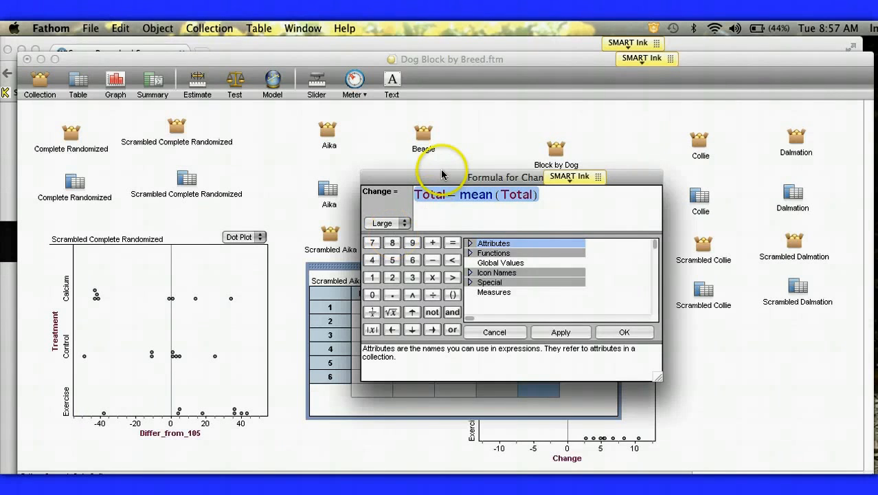
drag(448, 180, 660, 228)
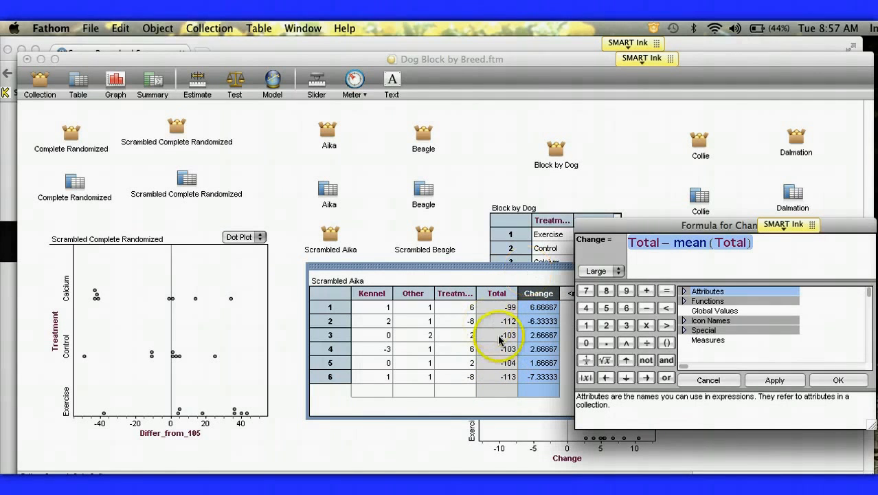
click(837, 382)
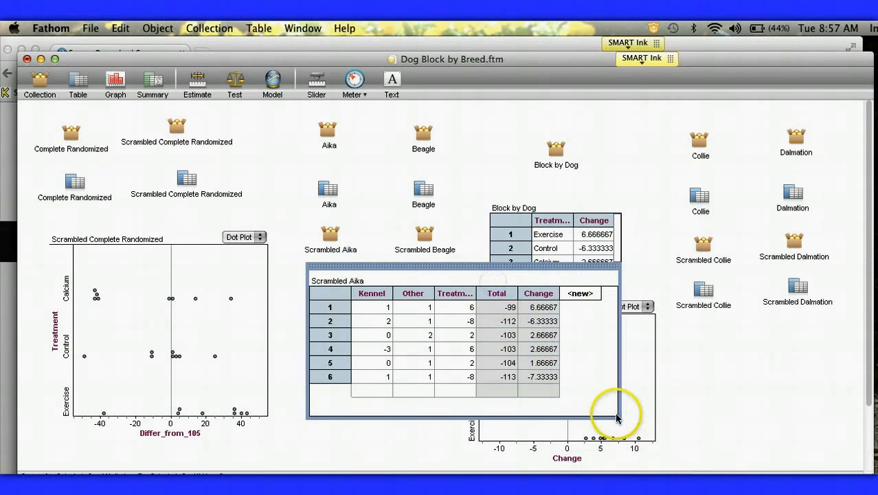
drag(616, 418, 592, 416)
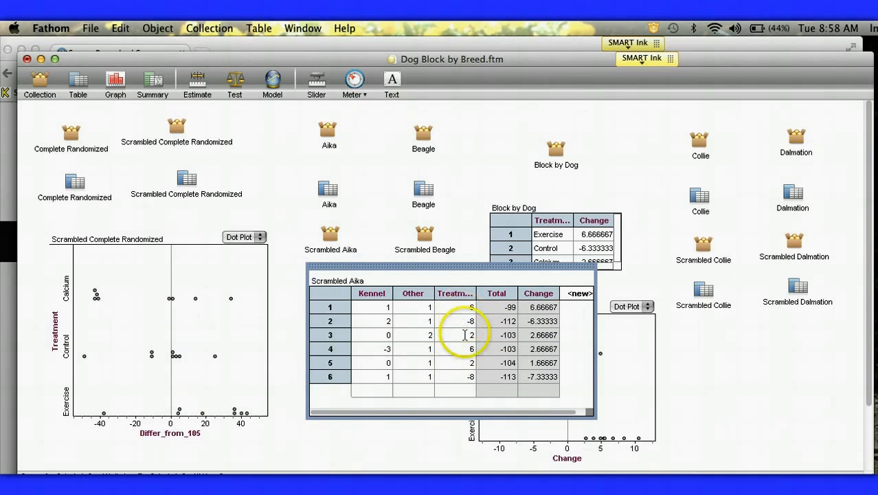
drag(591, 413, 349, 266)
Step: Expand the Scrambled Beagle table and review its Total formula, with the formula editor moved clear of the data and resized to show it all
click(423, 266)
drag(443, 287, 661, 413)
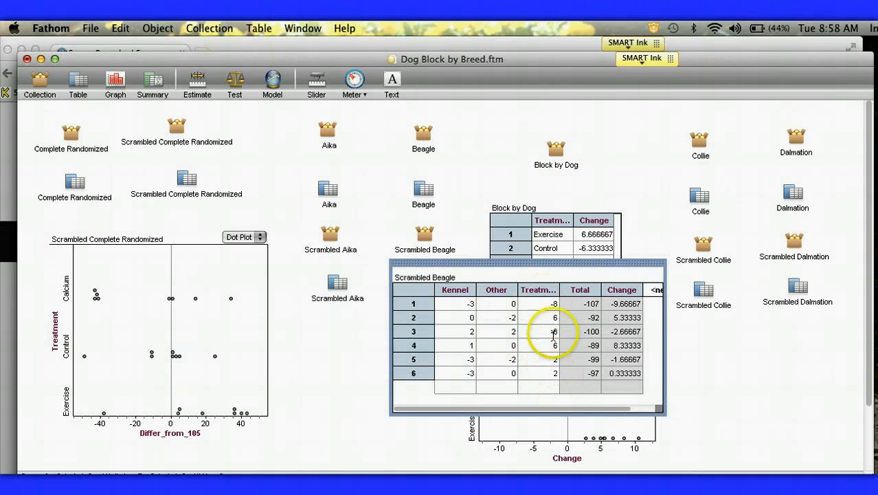
click(583, 290)
right_click(585, 293)
click(598, 298)
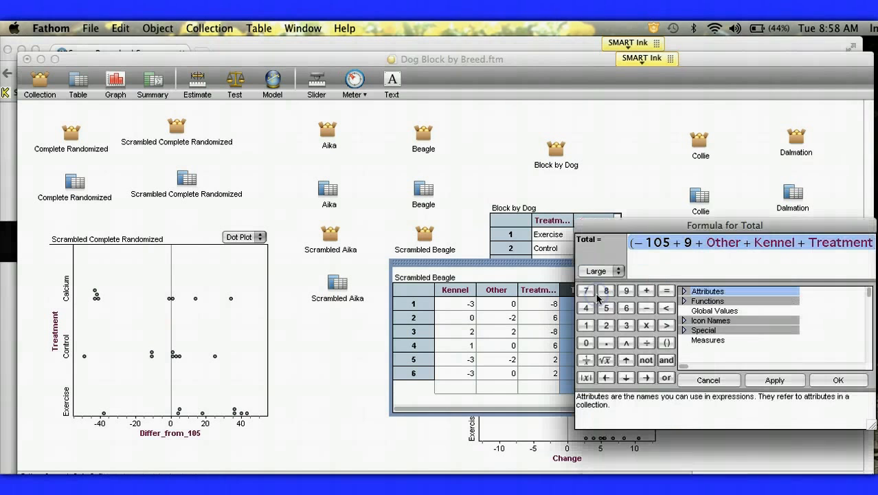
drag(632, 228, 157, 202)
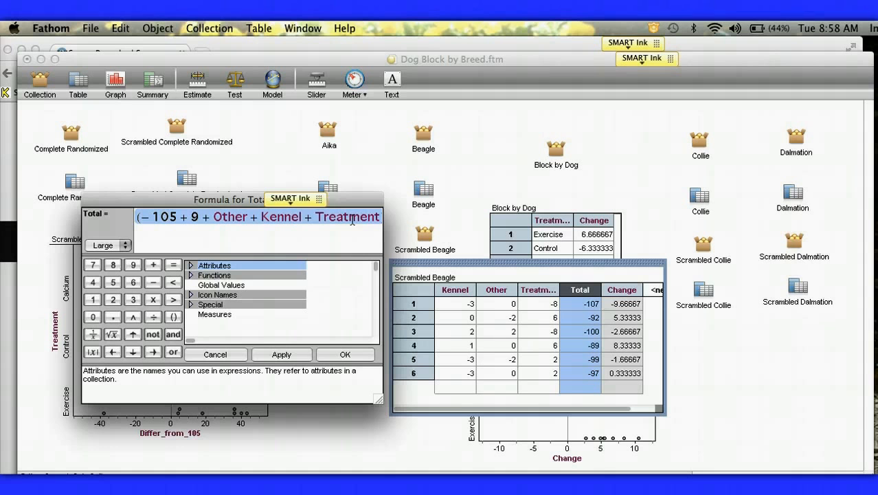
drag(378, 399, 184, 315)
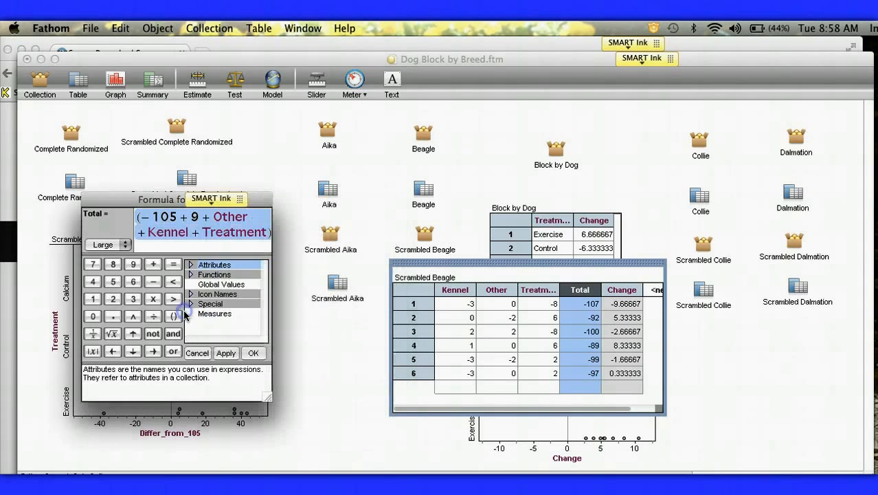
click(253, 352)
Step: Review the formula of the Change attribute in the Scrambled Beagle table and collapse the table back to an icon
click(621, 291)
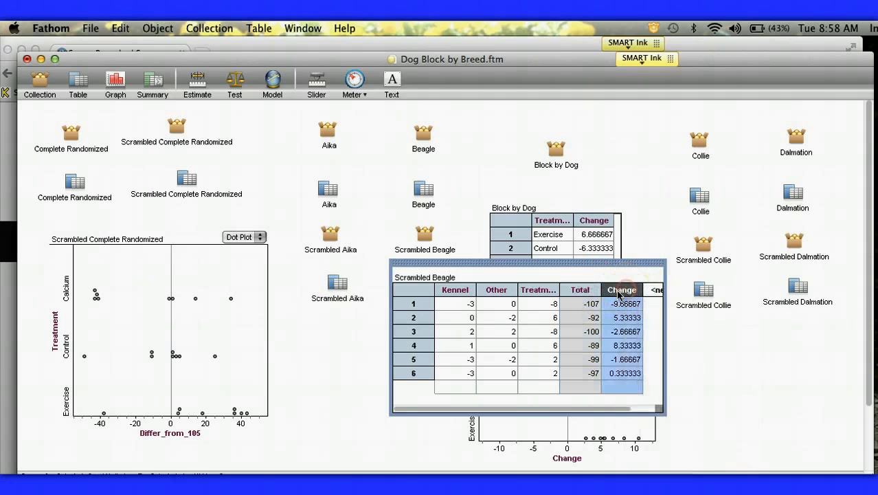
right_click(617, 291)
click(636, 300)
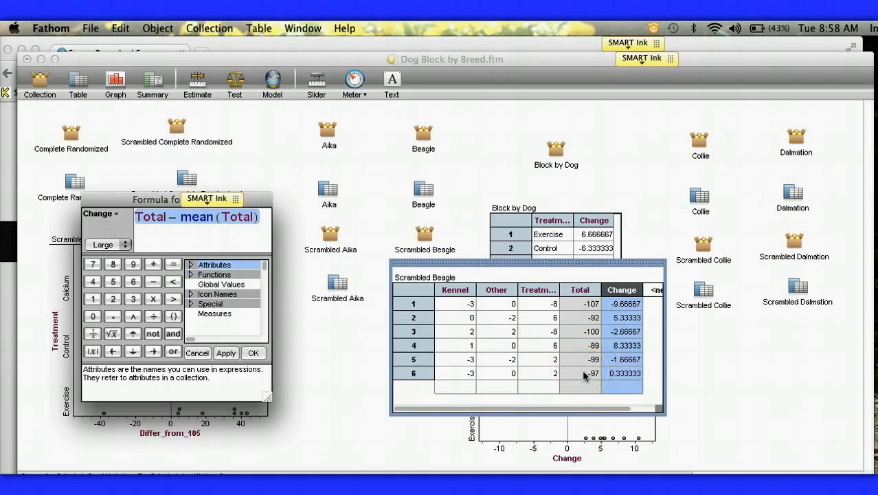
click(253, 353)
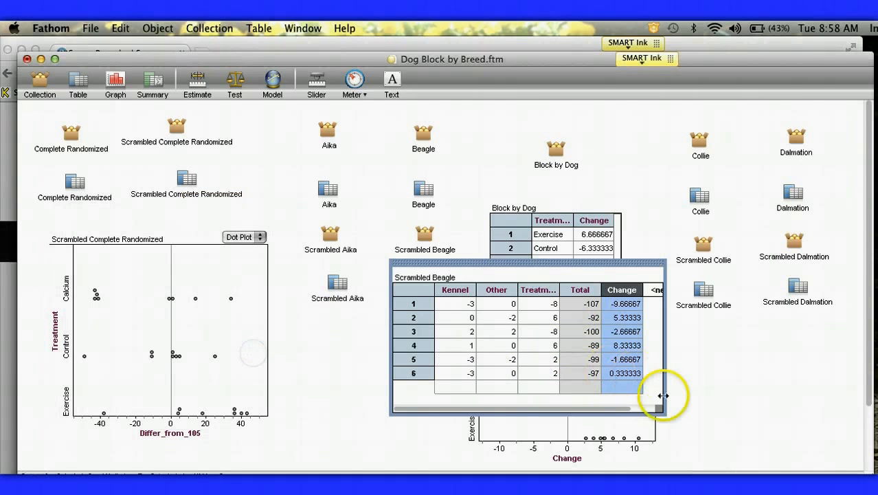
drag(660, 405, 462, 302)
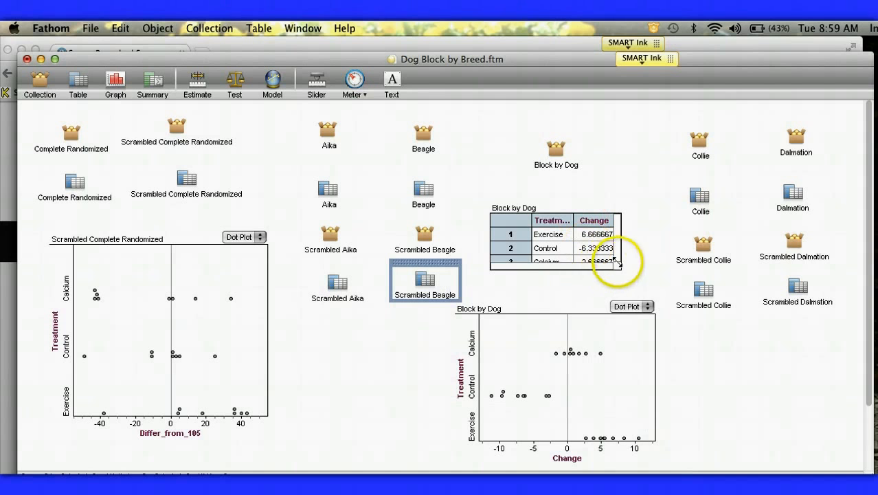
Step: Expand the Block by Dog and Scrambled Aika tables side by side to compare their cases
drag(625, 268, 756, 411)
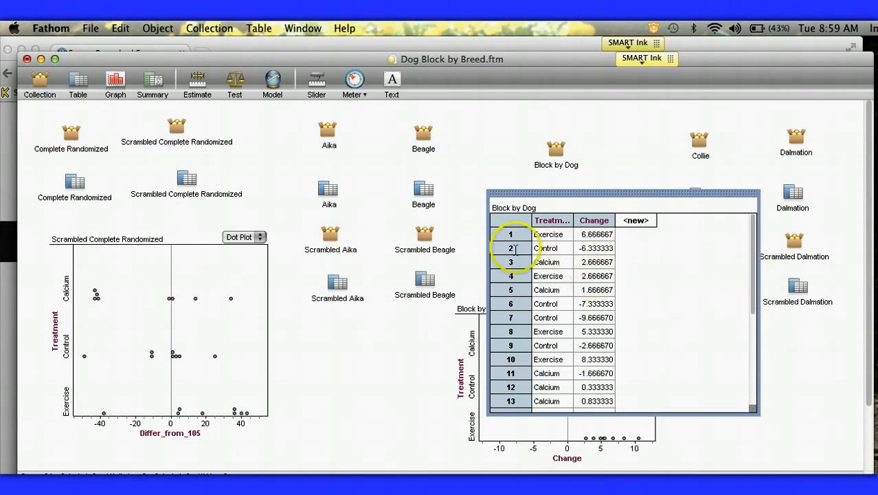
click(339, 287)
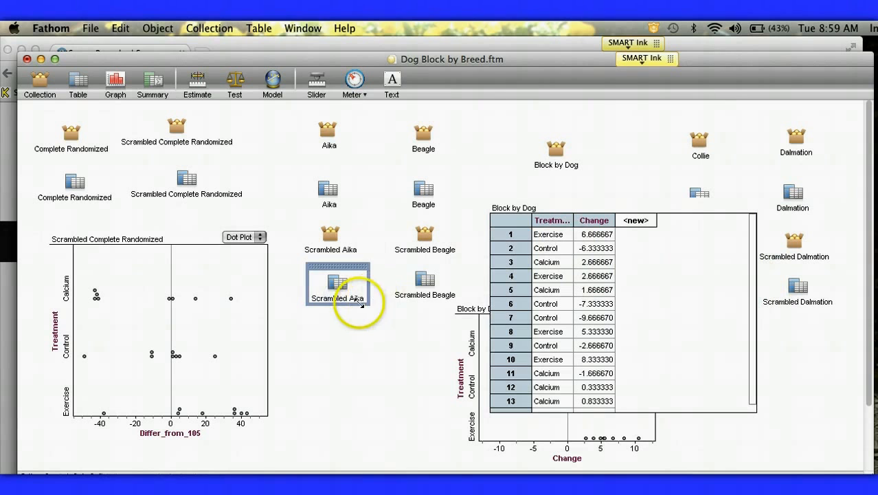
drag(361, 304, 480, 427)
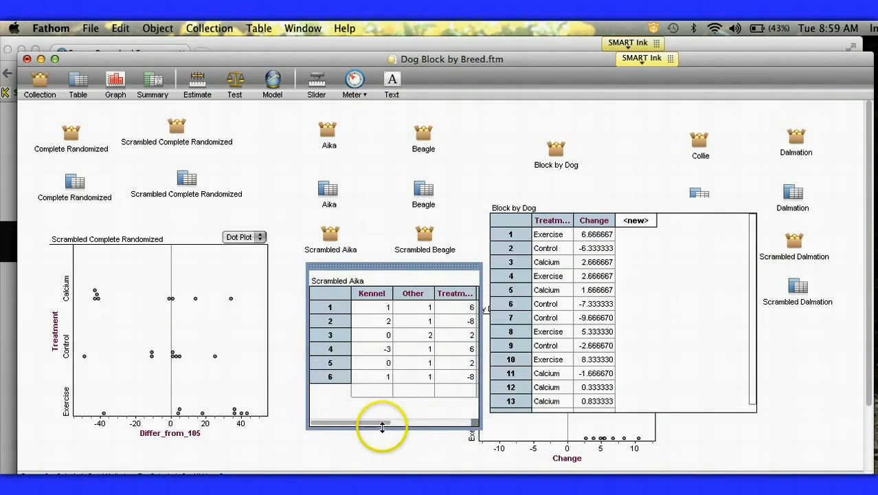
Step: Compare the Treatment, Total and Change columns of Scrambled Aika with the Block by Dog cases, and collapse both tables to icons
drag(382, 424, 462, 420)
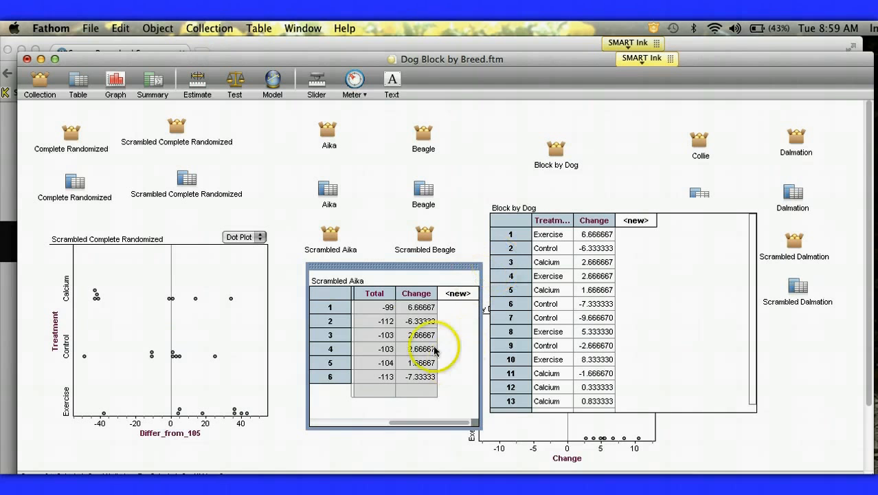
drag(422, 421, 382, 425)
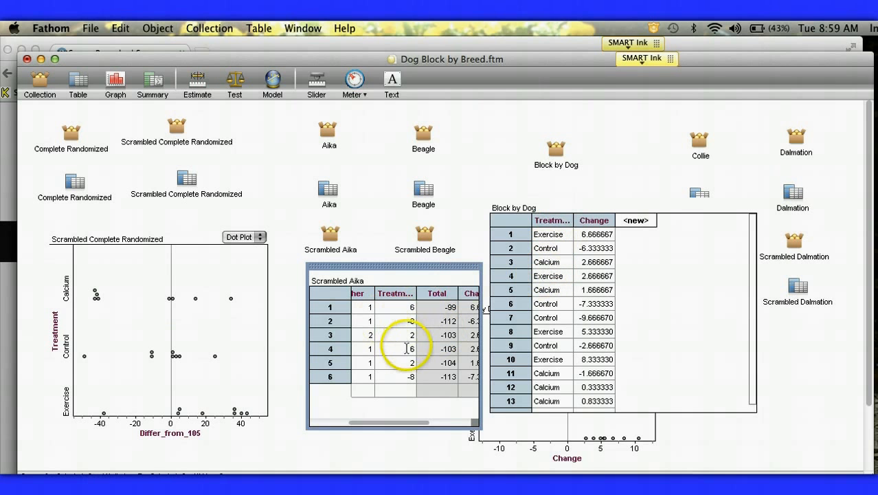
drag(480, 422, 374, 289)
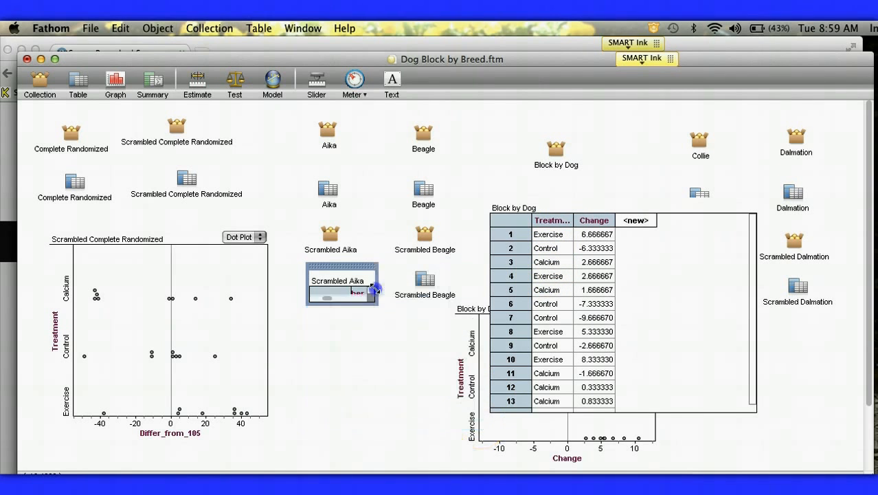
click(752, 411)
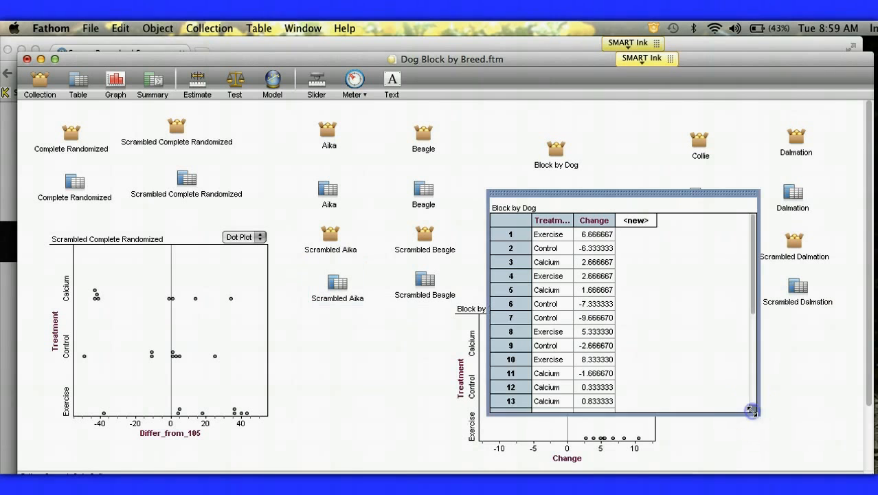
drag(751, 410, 567, 197)
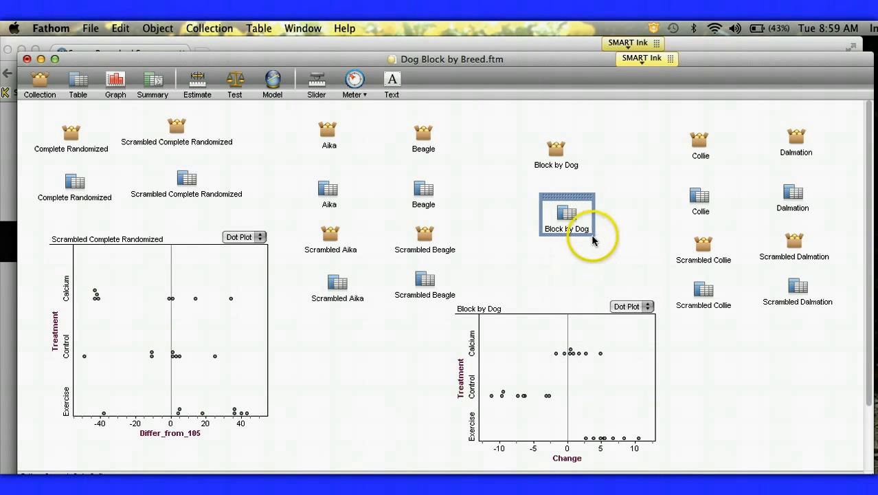
Step: Expand the Block by Dog table again and place it directly above its dot plot to view both together
drag(588, 233, 738, 357)
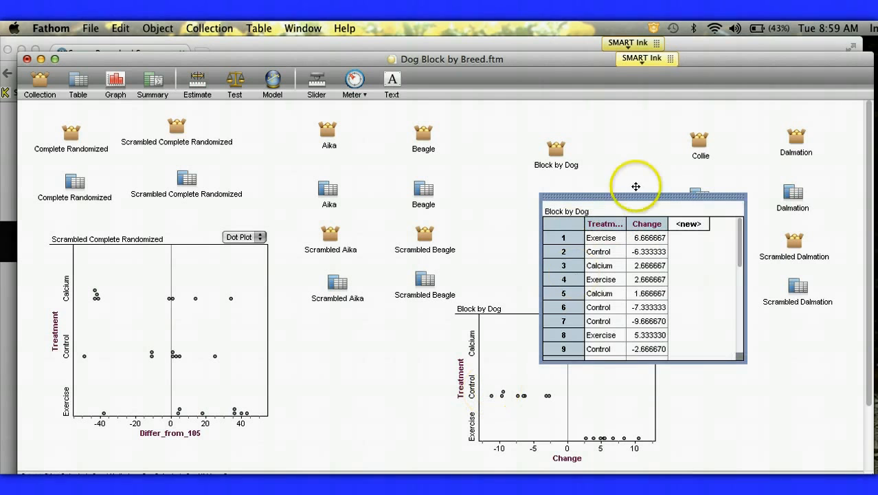
drag(641, 197, 568, 120)
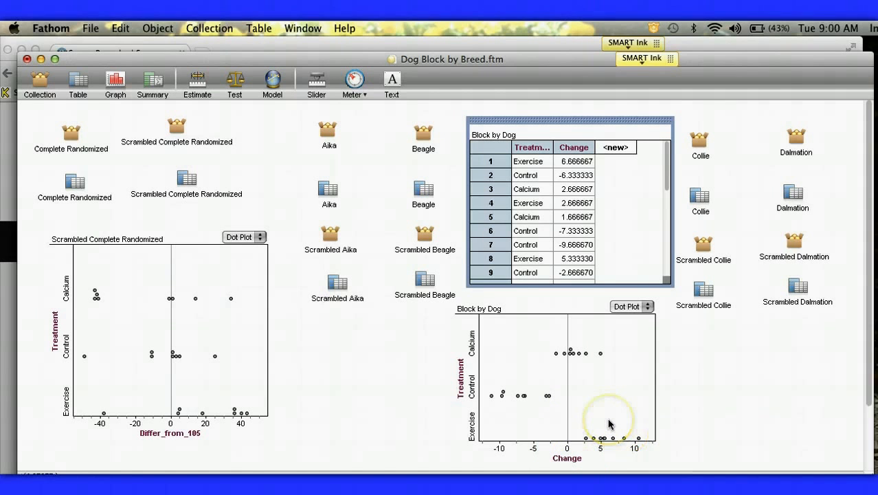
Step: Switch to the Dog Block by Clinic document, expand its Block by Clinic table to review the cases, and collapse it to an icon
click(42, 60)
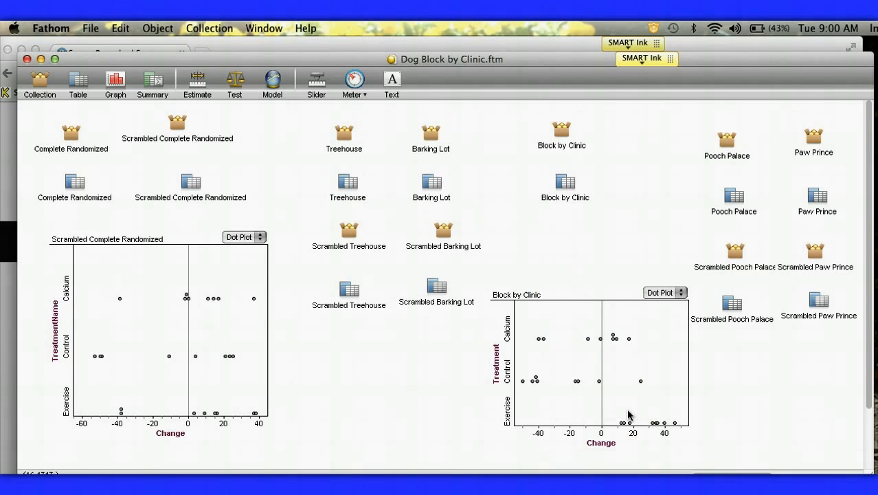
click(564, 189)
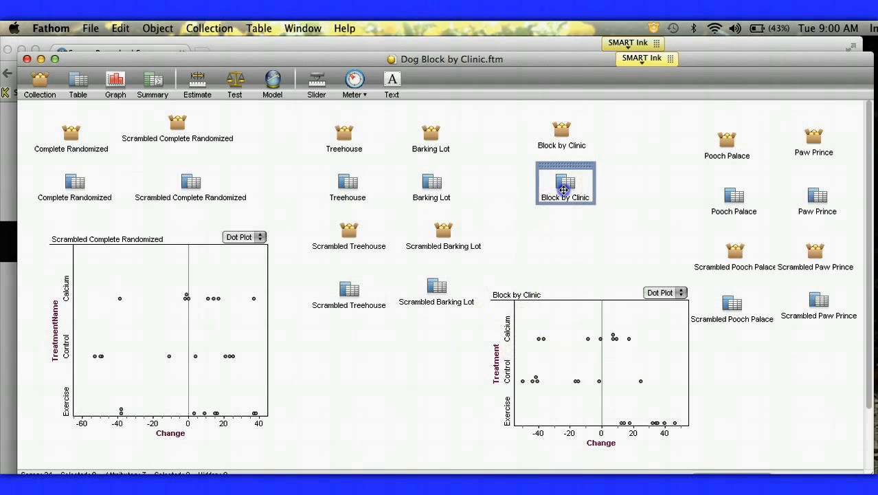
double_click(597, 197)
drag(649, 260, 760, 301)
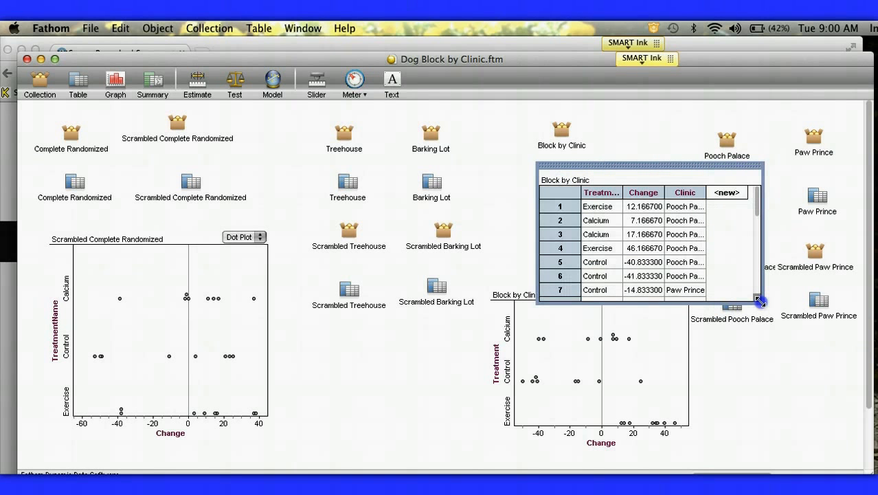
drag(759, 301, 584, 175)
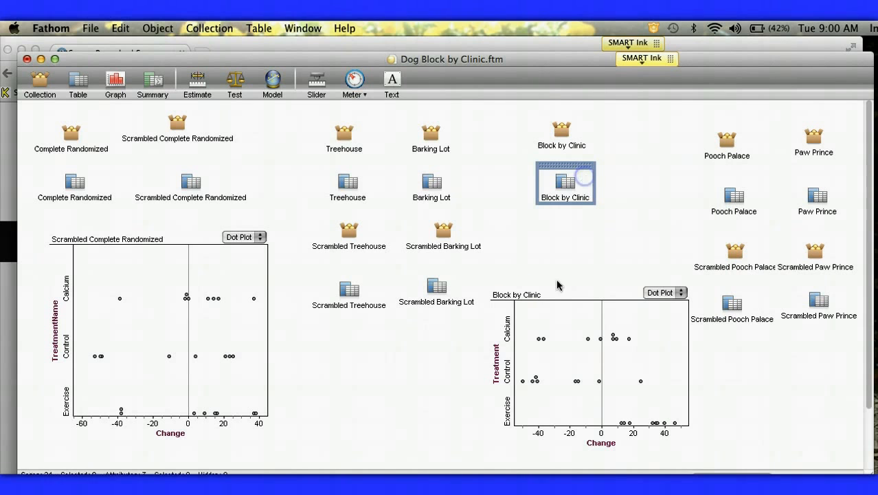